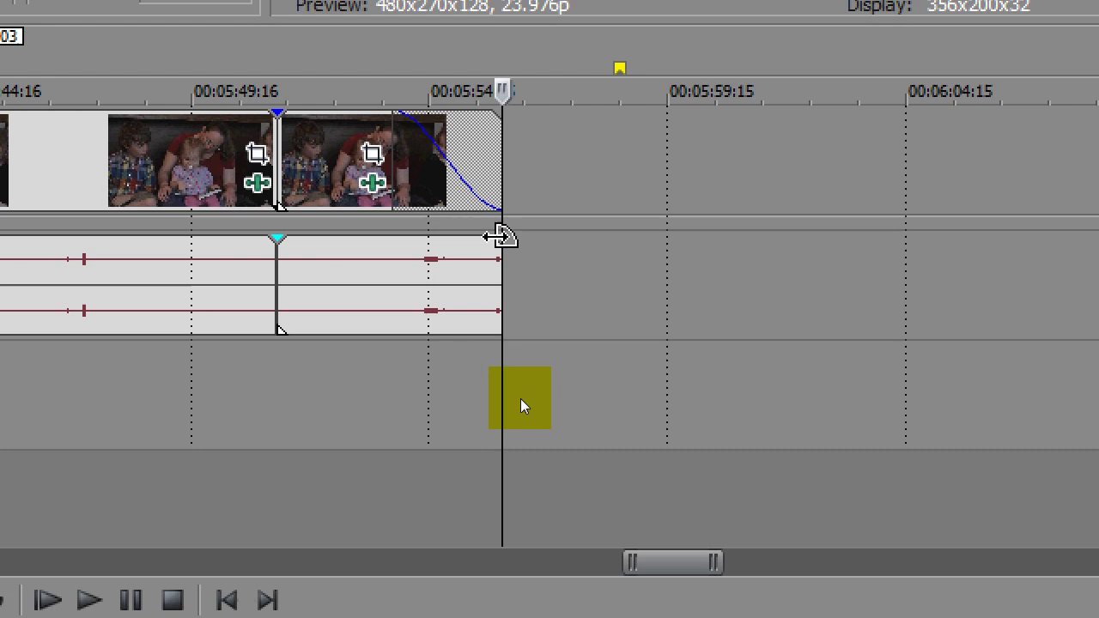
Try and remove a long fade-out on the dialogue event, then add a Volume envelope to its track.
left_click_drag(502, 241, 314, 241)
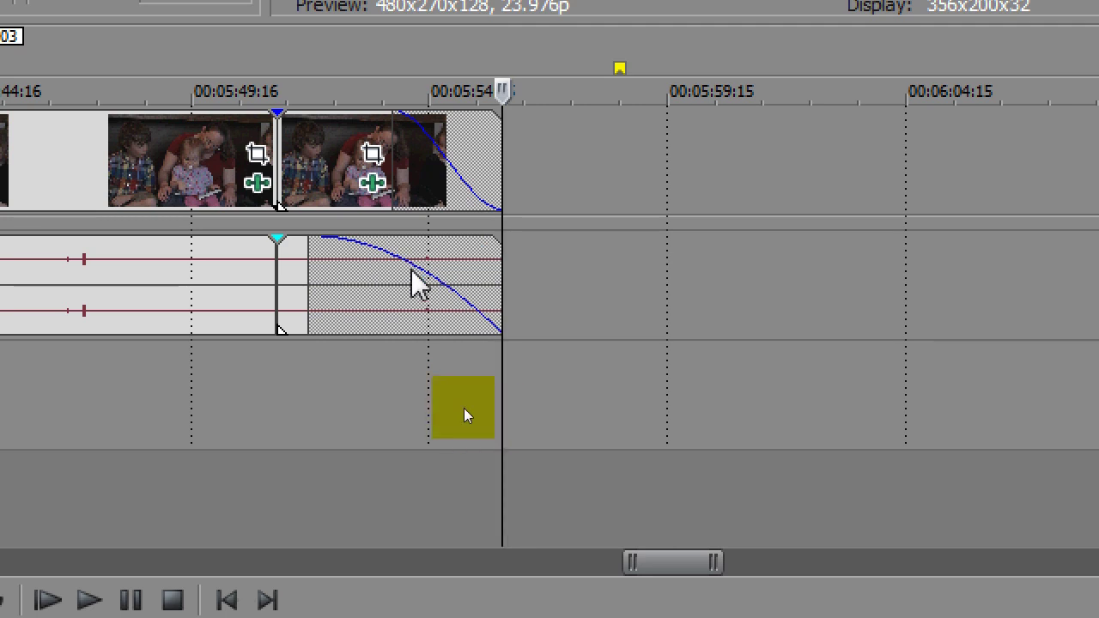
left_click_drag(310, 239, 502, 238)
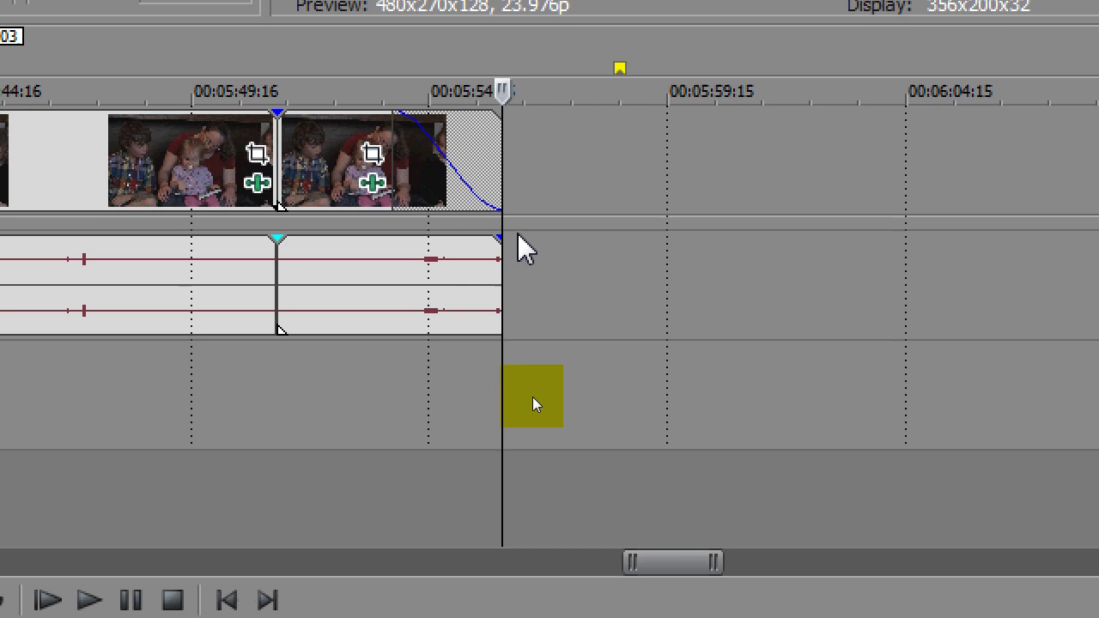
right_click(517, 235)
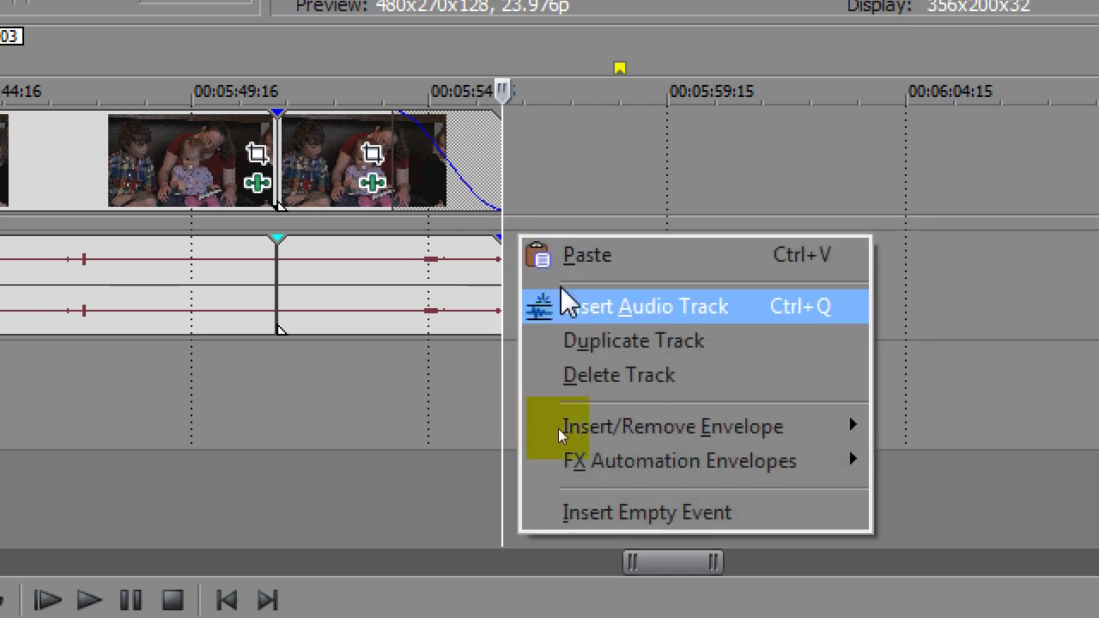
mouse_move(673, 427)
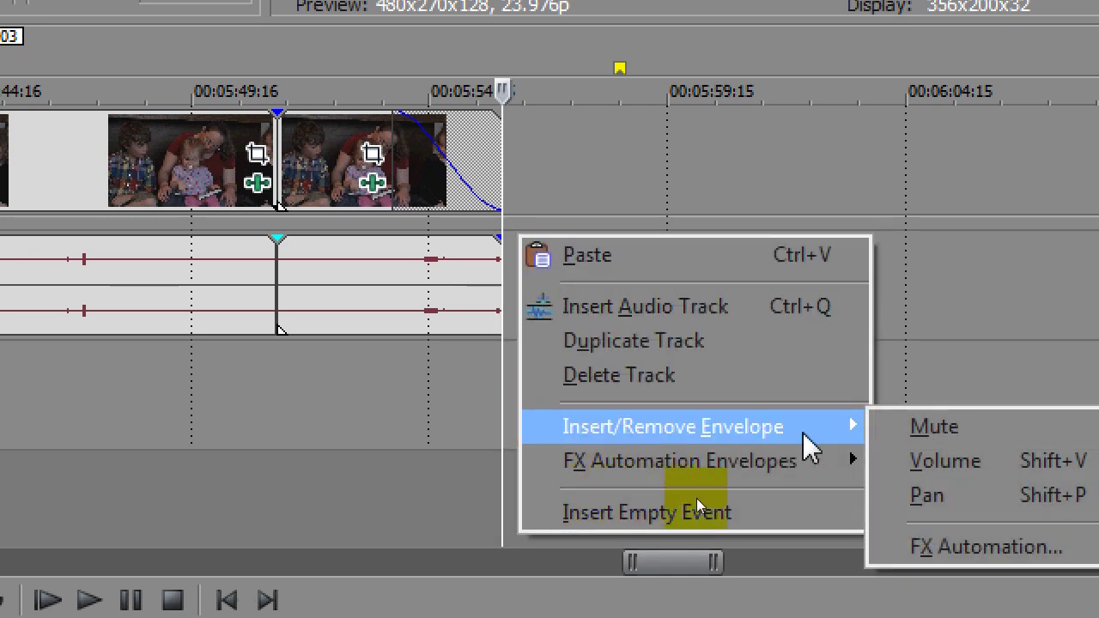
left_click(965, 464)
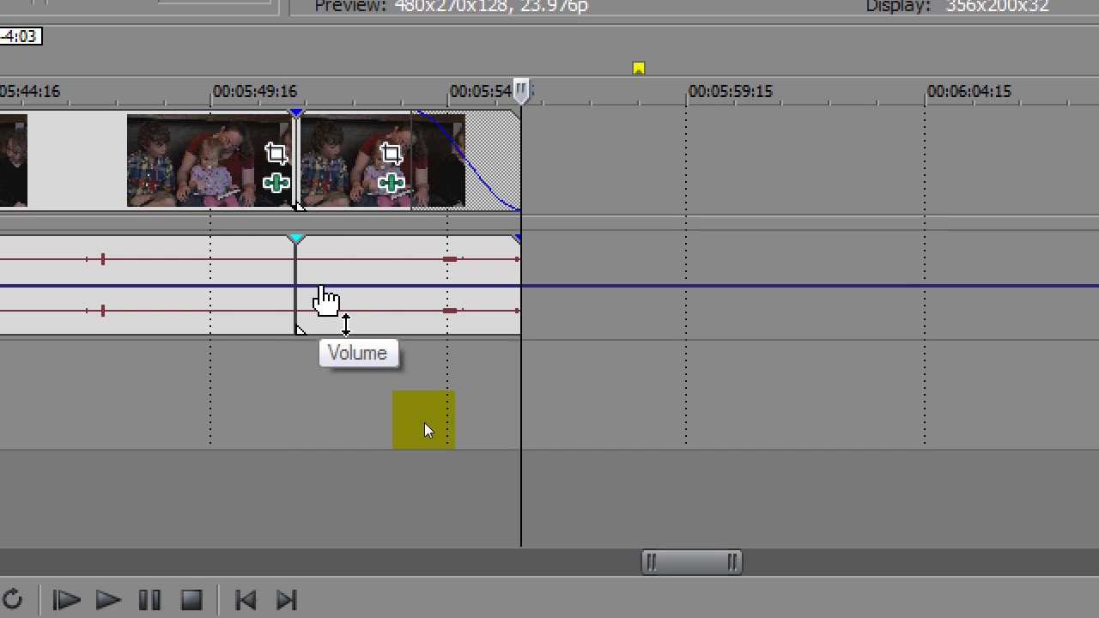
Add three envelope points stepping the dialogue down to -4.2 dB, then to -Inf by 00:05:55.
double_click(352, 285)
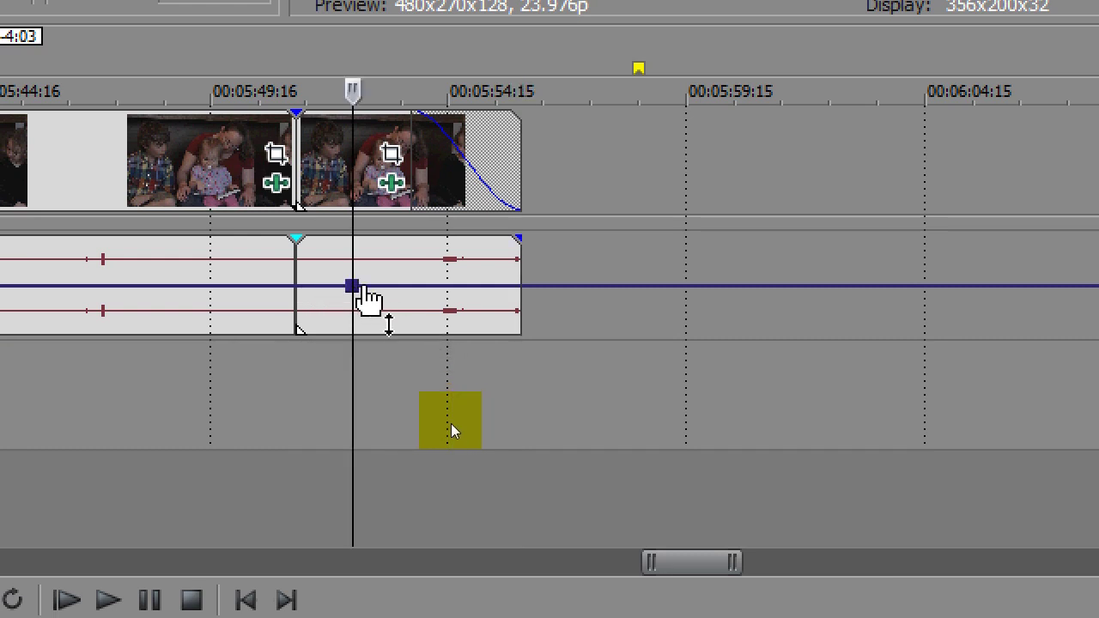
double_click(396, 286)
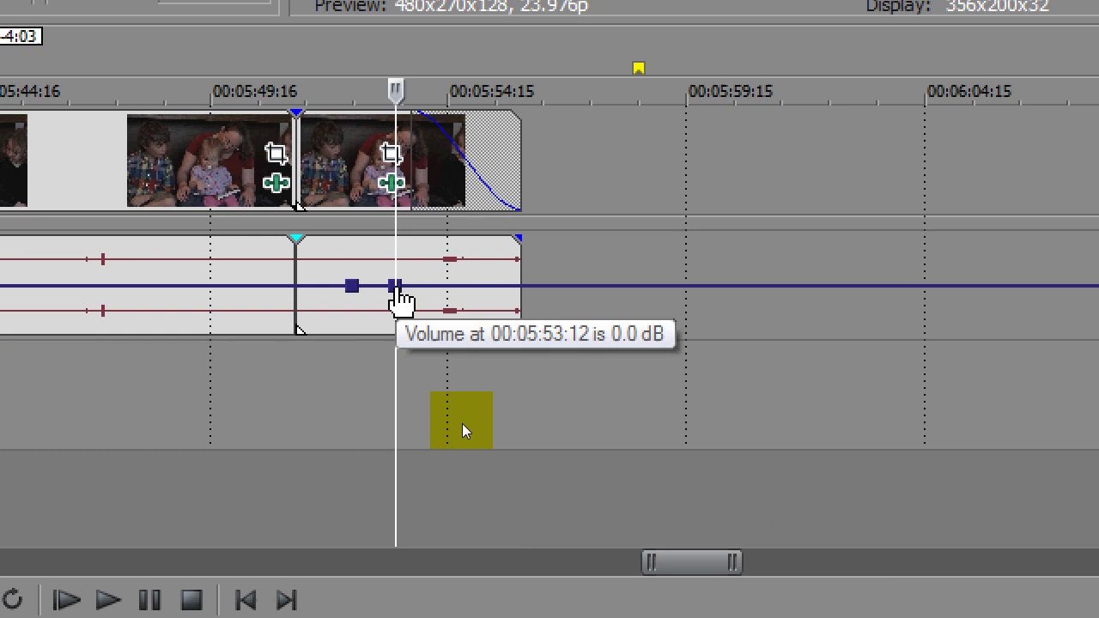
left_click_drag(397, 286, 397, 306)
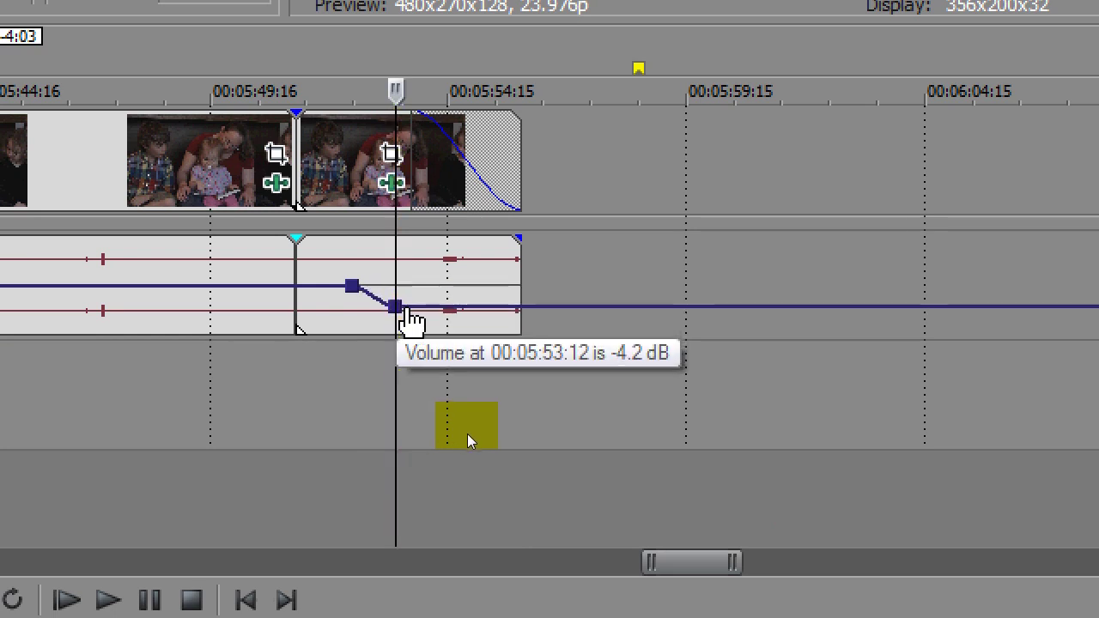
double_click(450, 306)
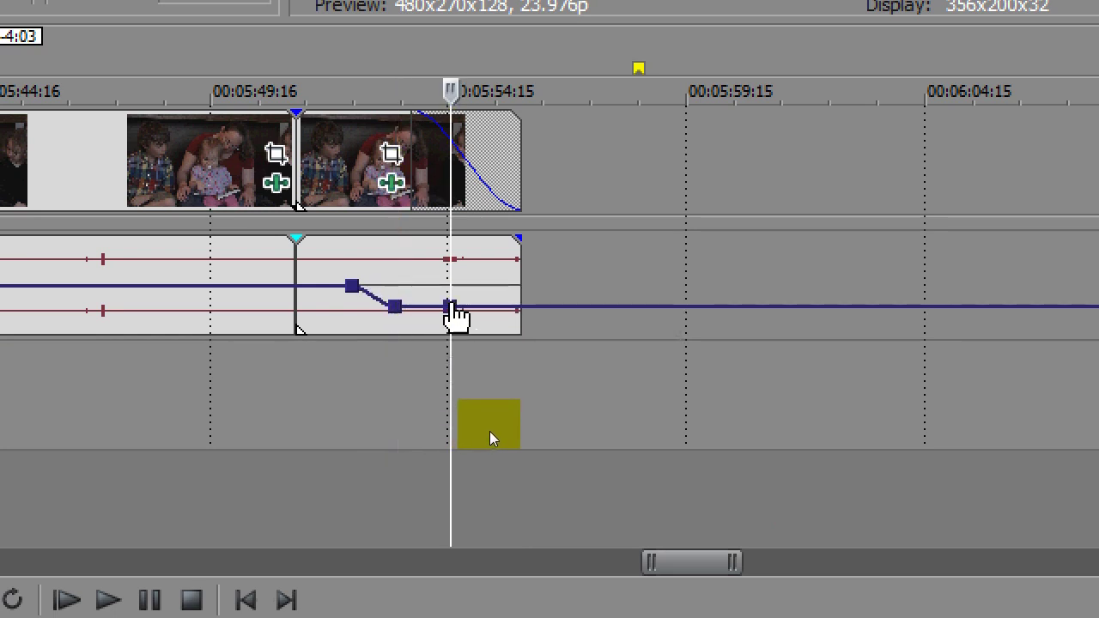
mouse_move(450, 306)
left_mouse_down()
mouse_move(450, 323)
mouse_move(470, 336)
left_mouse_up()
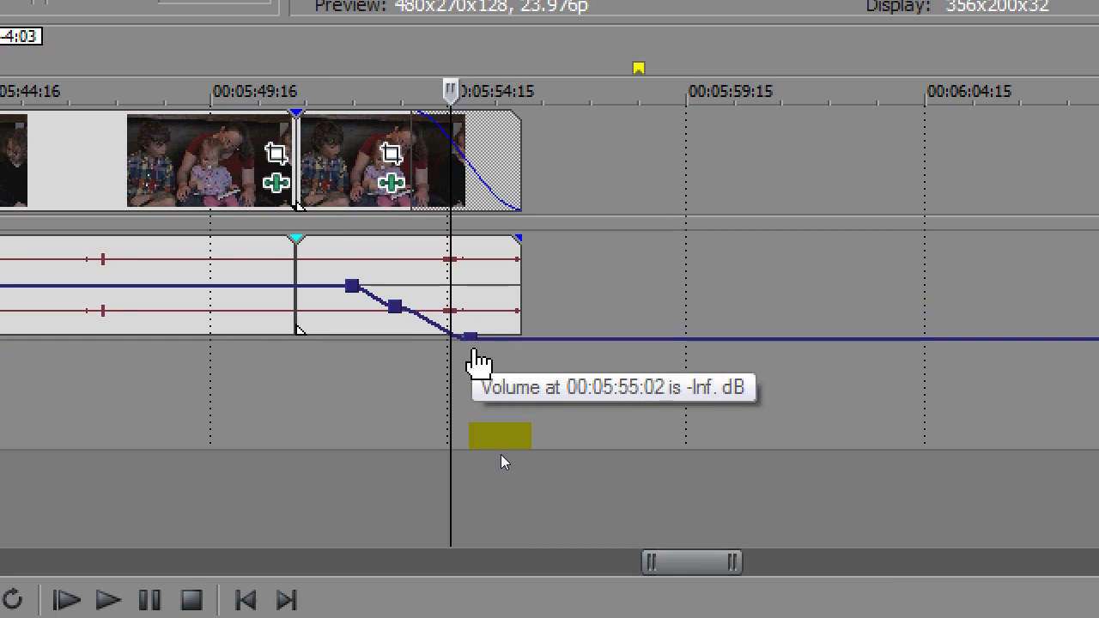
left_click_drag(395, 305, 403, 305)
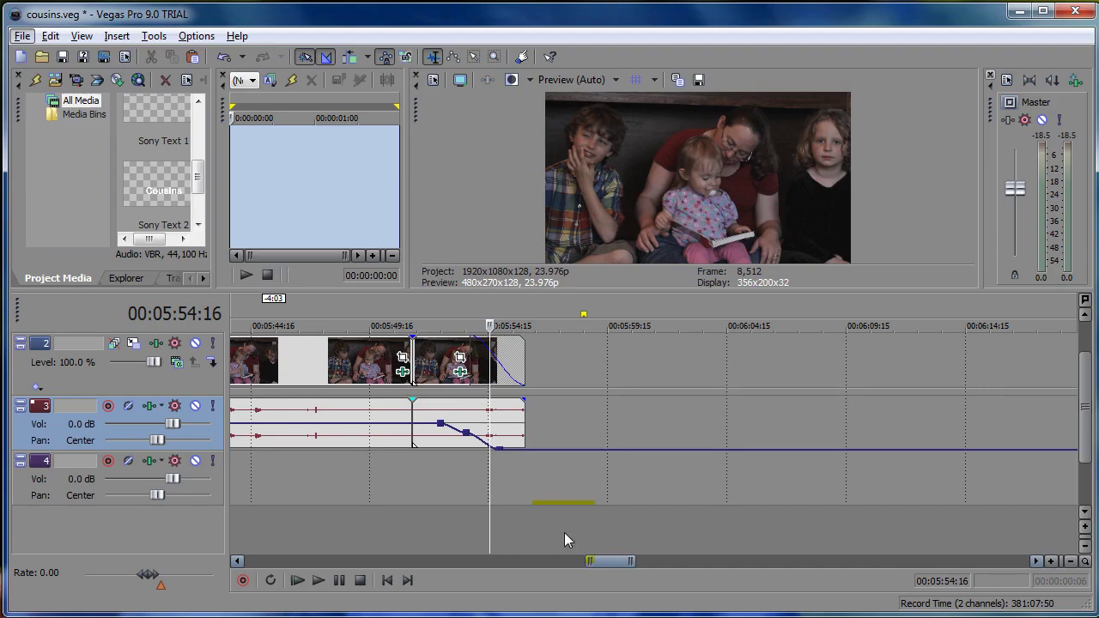
Scroll the timeline back to the project start.
left_click_drag(605, 559, 257, 562)
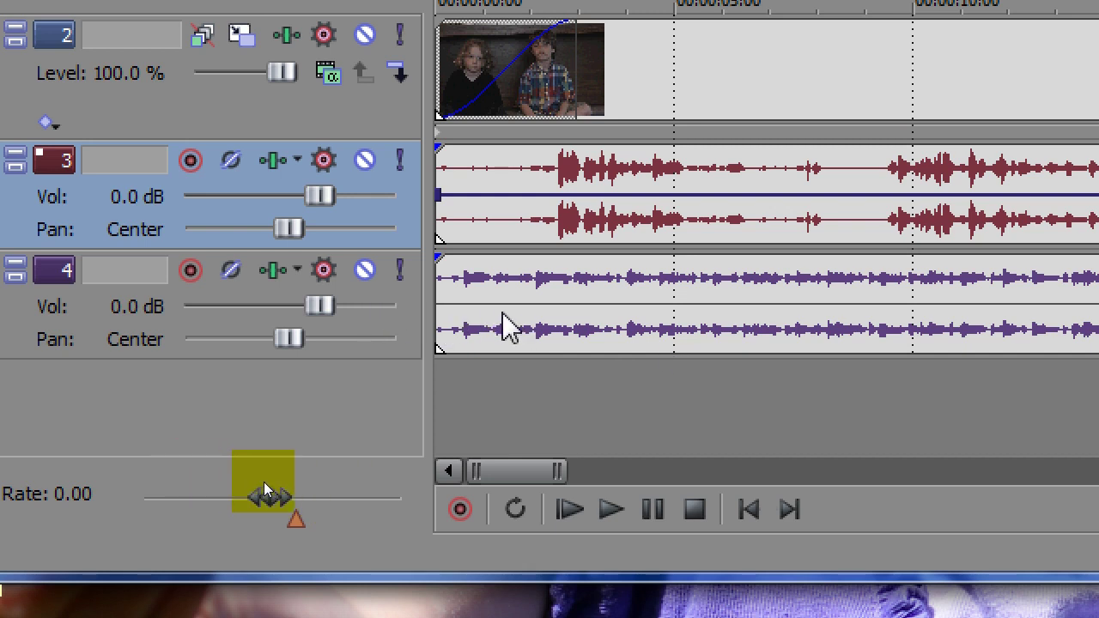
Insert a Volume envelope on track 4's music and pull it down to about -3.8 dB.
right_click(373, 298)
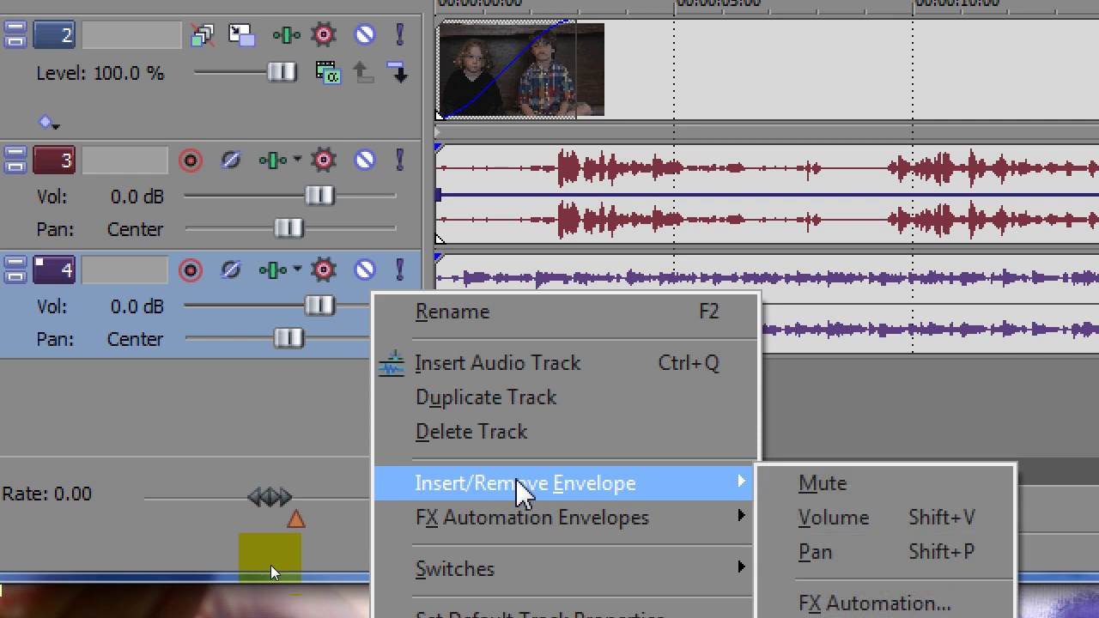
mouse_move(526, 484)
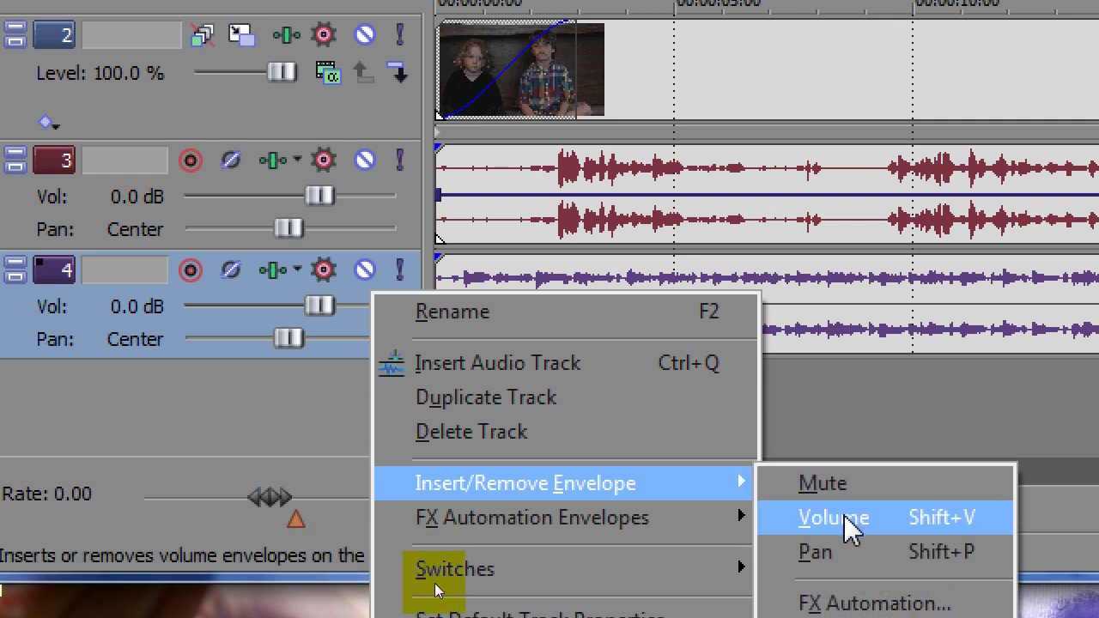
left_click(850, 521)
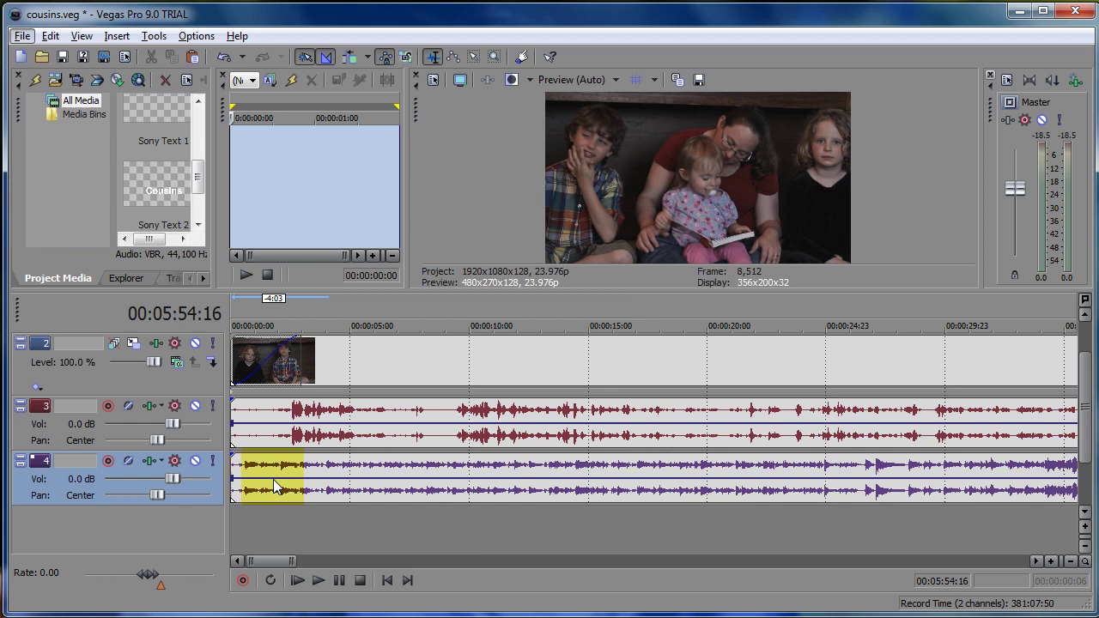
left_click_drag(273, 479, 273, 497)
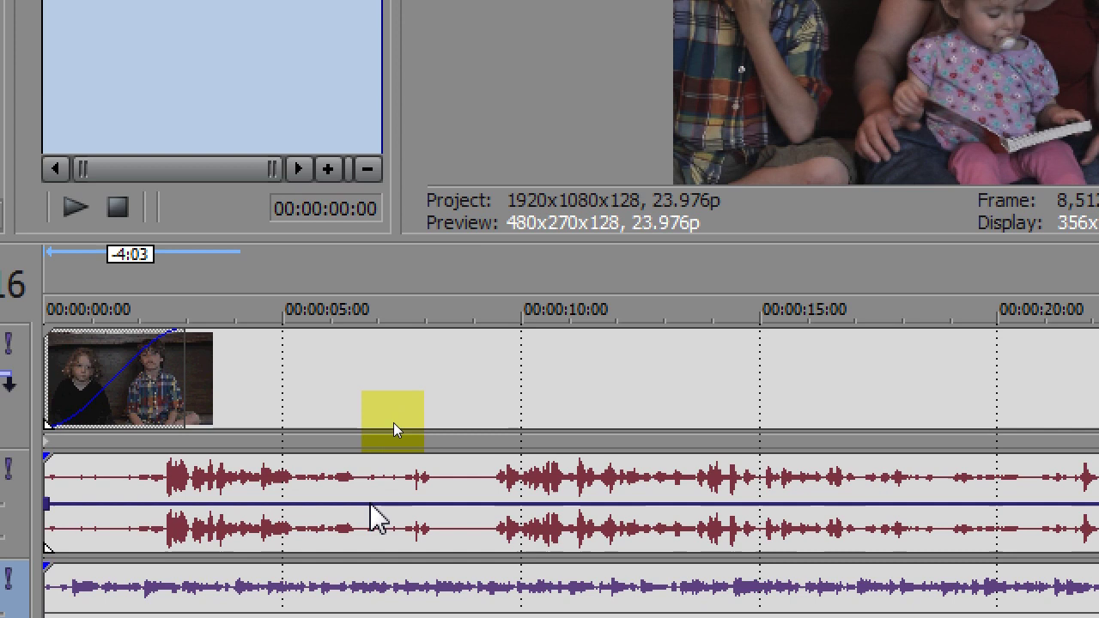
Place four points on track 3's envelope and pull the inner two to -9.8 and -9.0 dB.
double_click(306, 504)
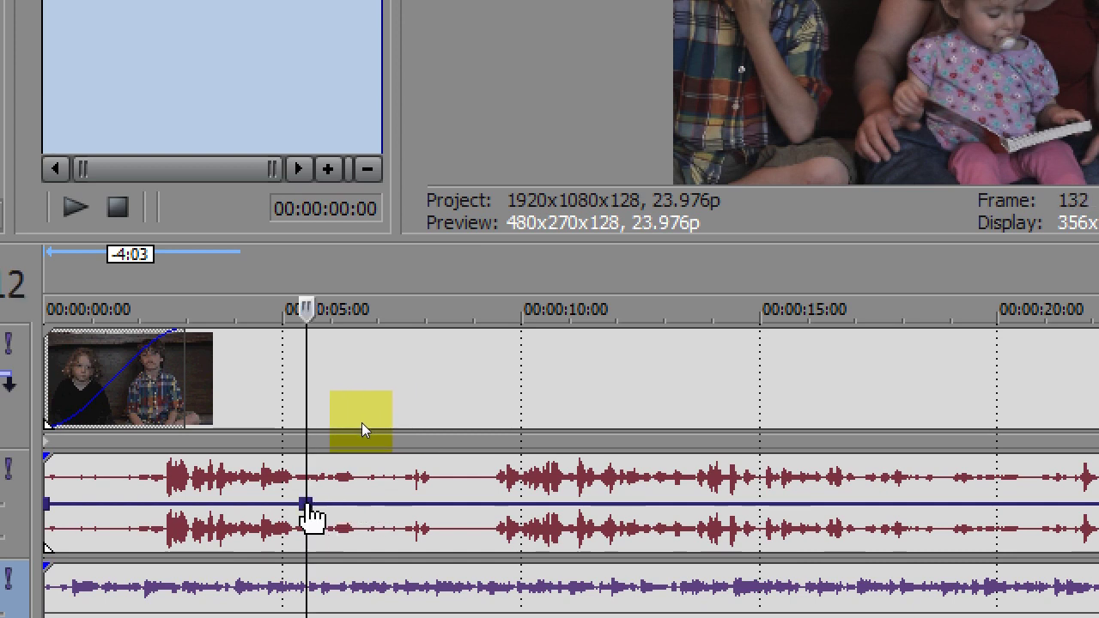
double_click(392, 504)
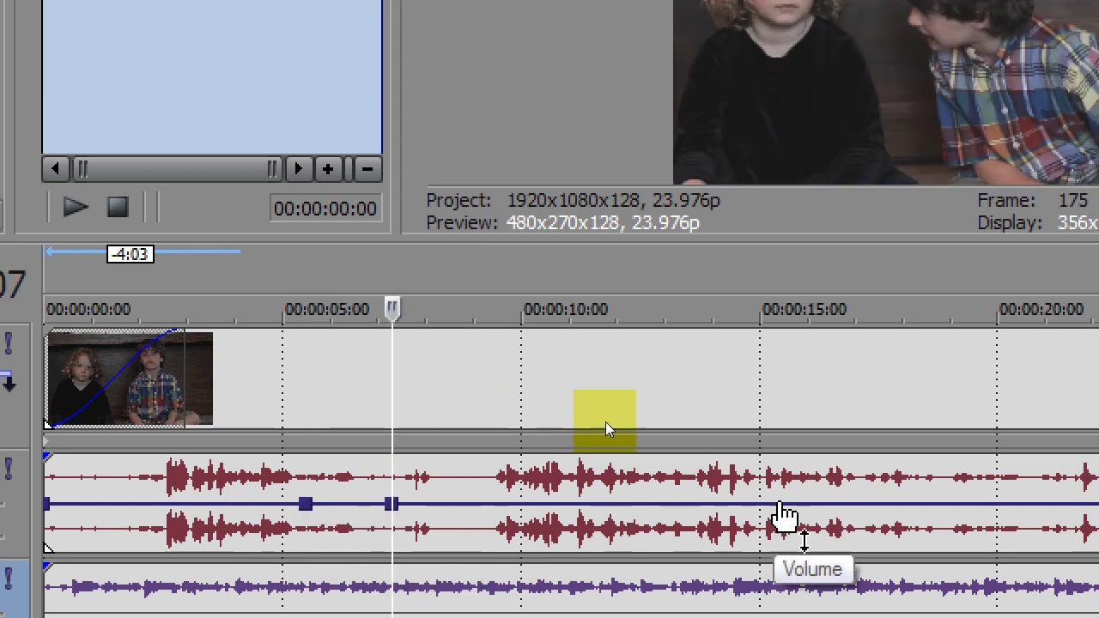
double_click(803, 504)
double_click(877, 504)
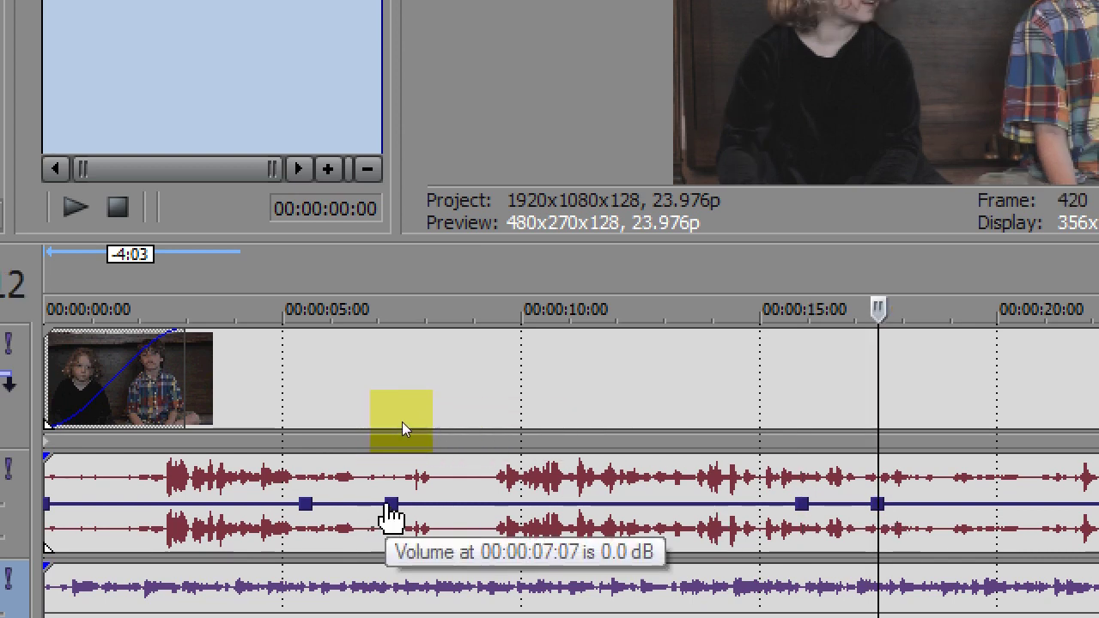
left_click_drag(391, 504, 374, 554)
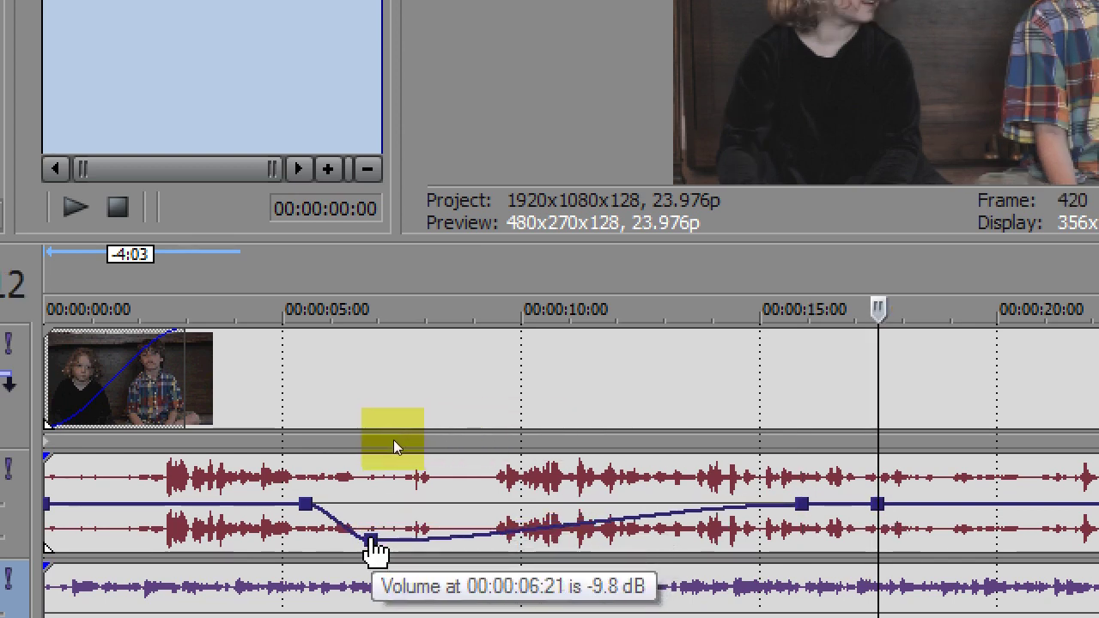
left_click_drag(801, 505, 811, 539)
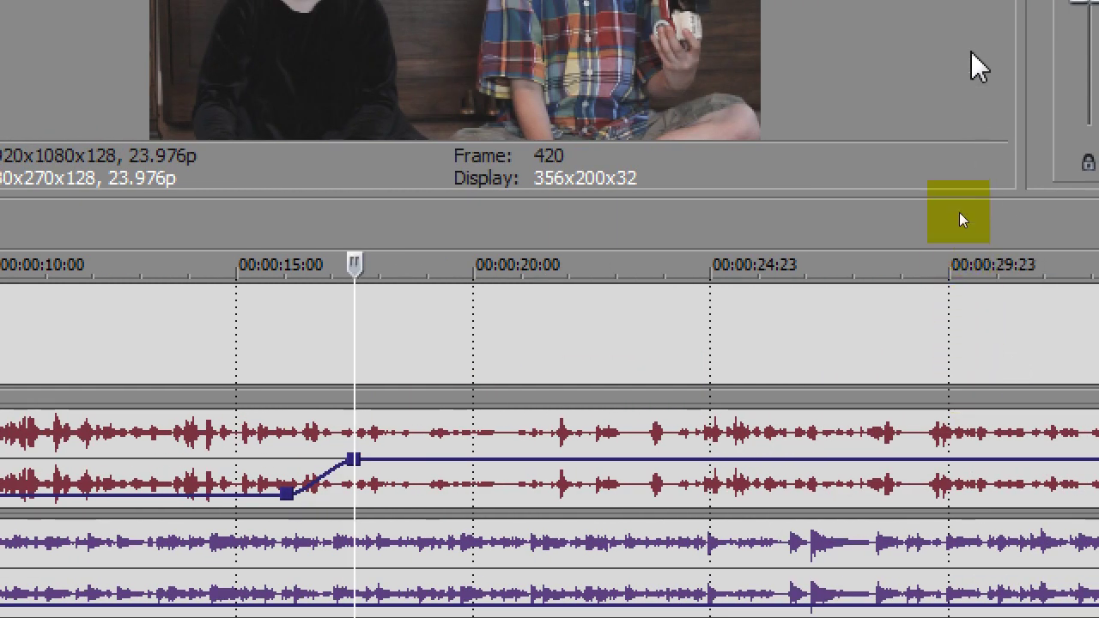
Add four envelope points around 22–27 s, raising the boost to +4.5 dB and returning to 0 dB.
double_click(577, 460)
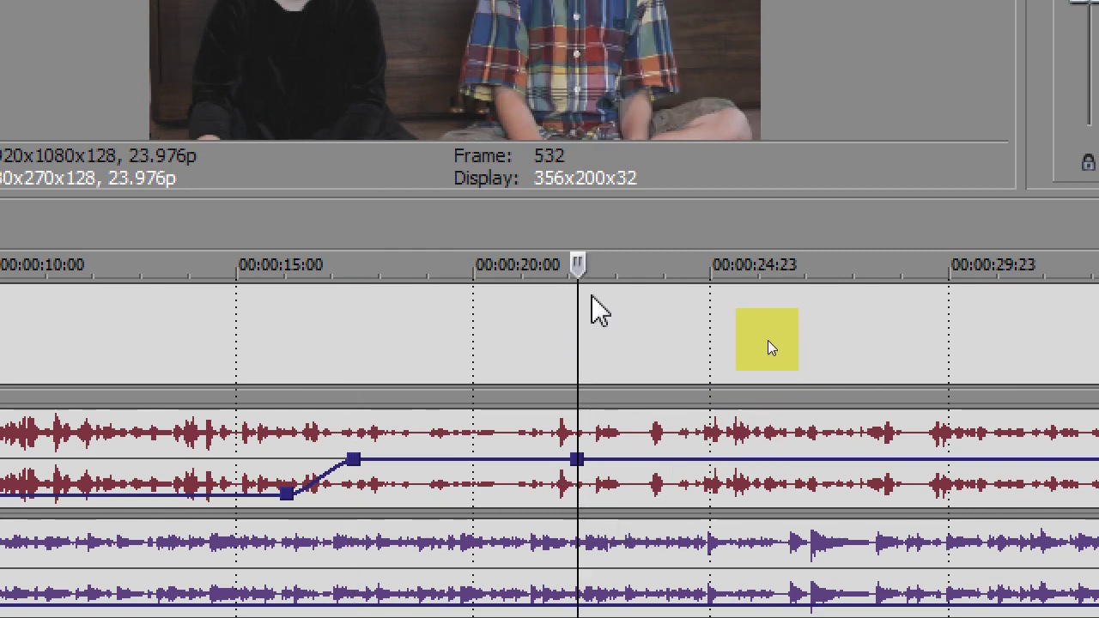
double_click(602, 459)
left_click_drag(603, 459, 603, 424)
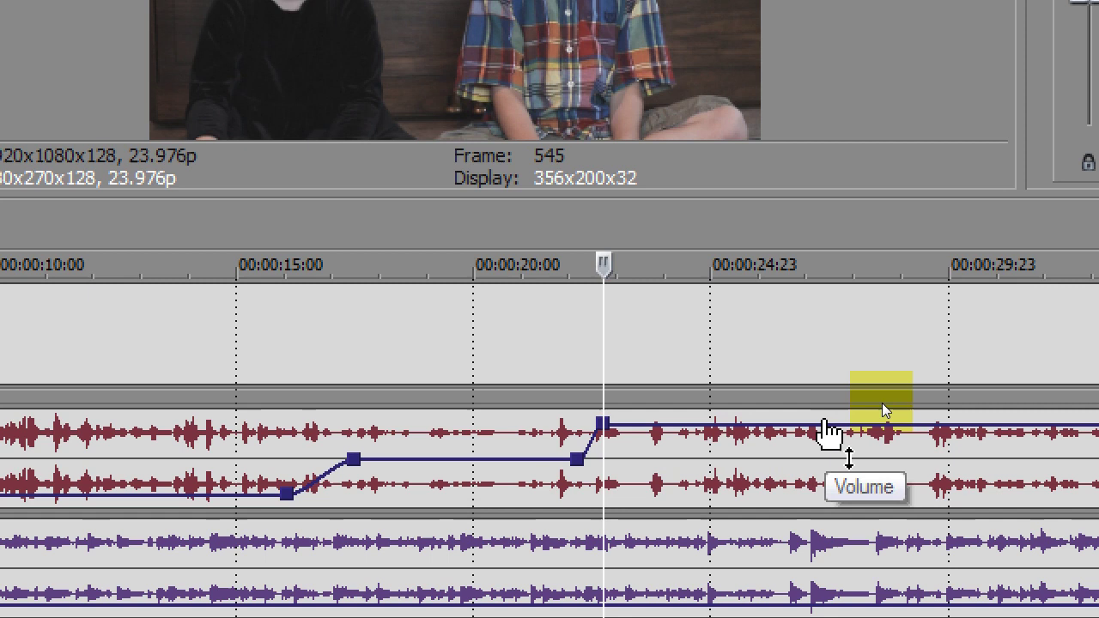
double_click(795, 424)
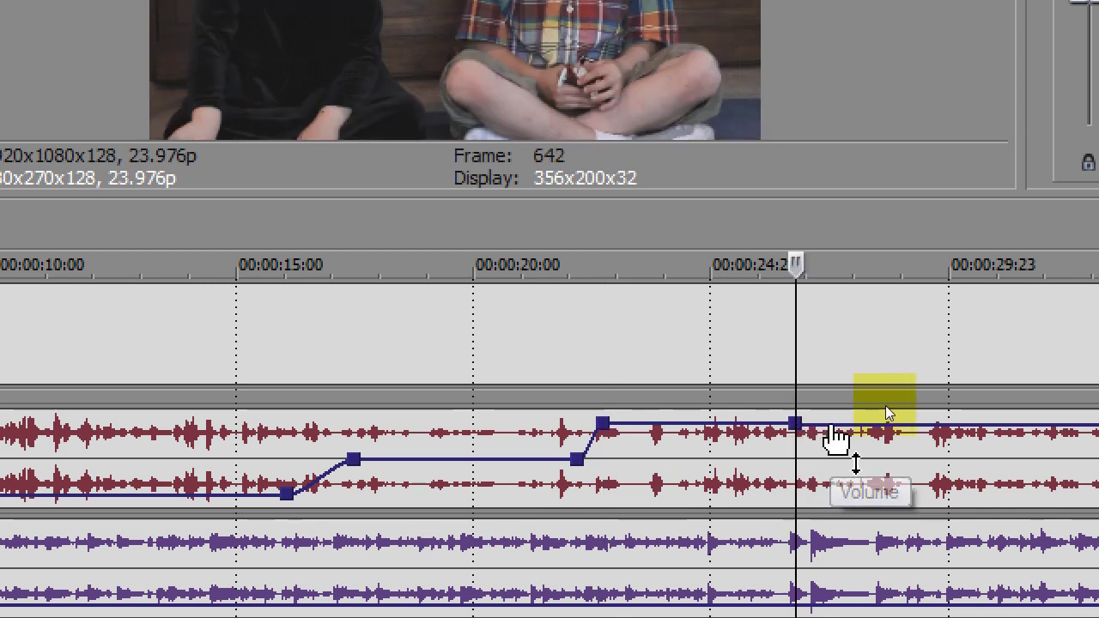
double_click(830, 424)
left_click_drag(830, 424, 830, 458)
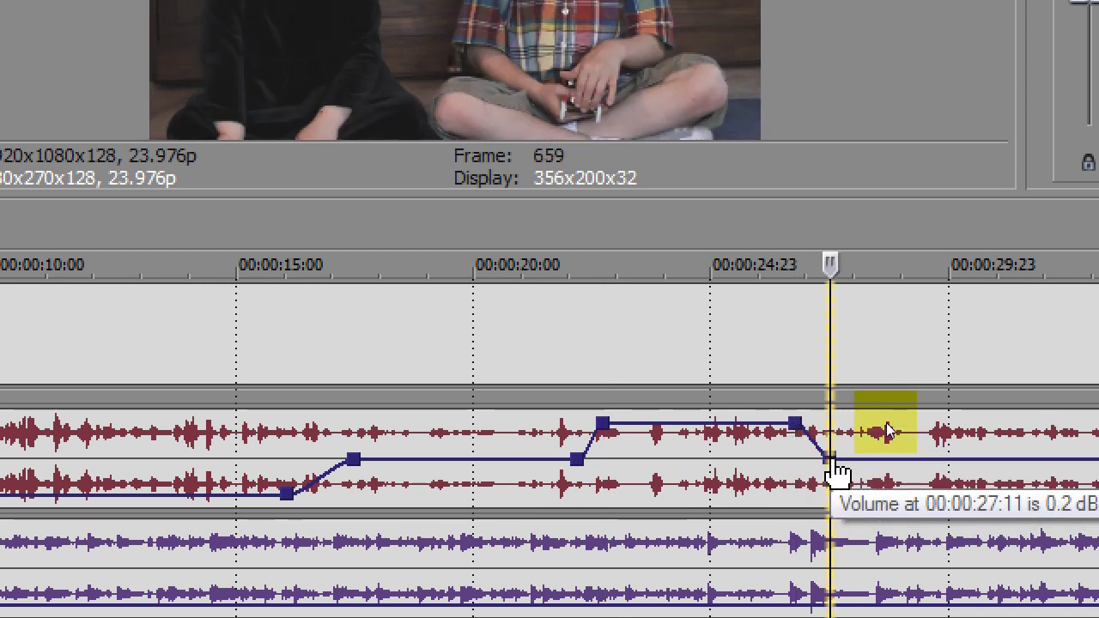